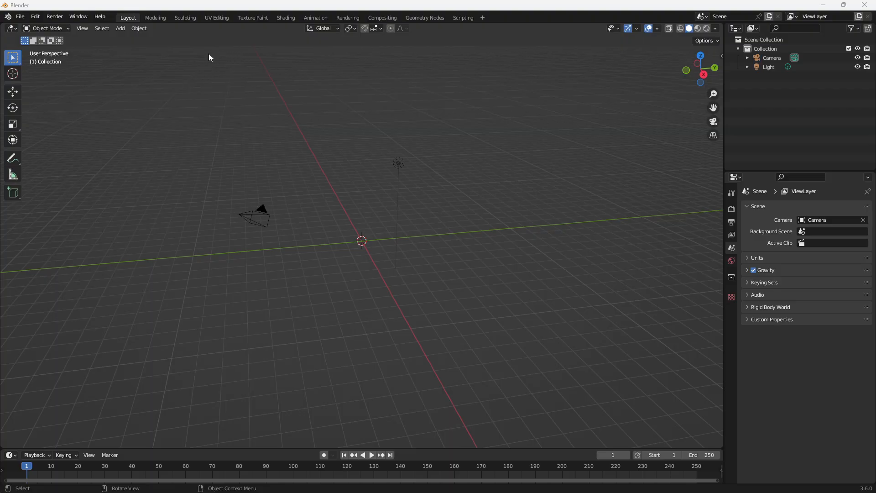
- Add a cube mesh at the centre of the scene
left_click(123, 29)
mouse_move(137, 38)
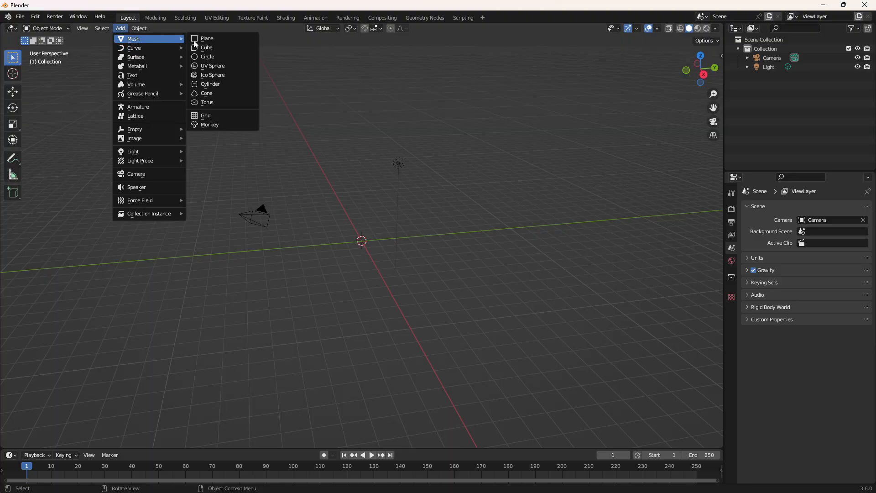
left_click(209, 48)
scroll(350, 210, "up", 7)
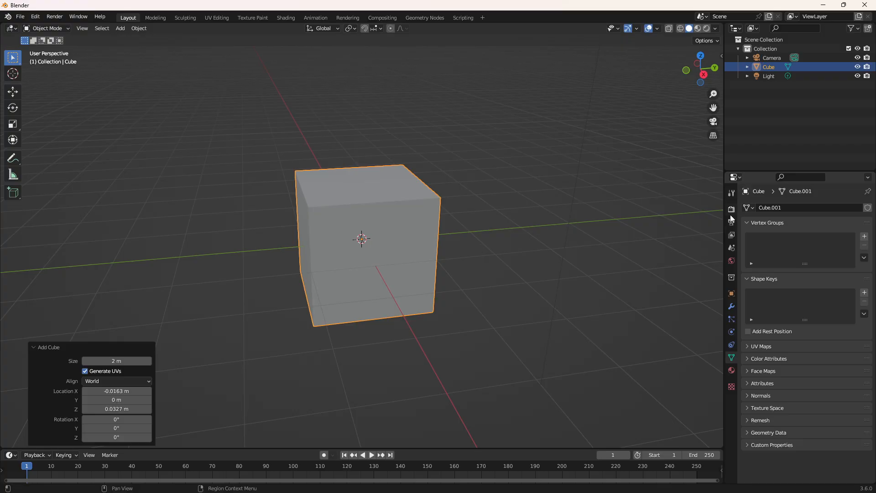
- Try a Simple Deform modifier on the undivided cube with a 15.6° angle in Bend mode, and remove it
left_click(731, 294)
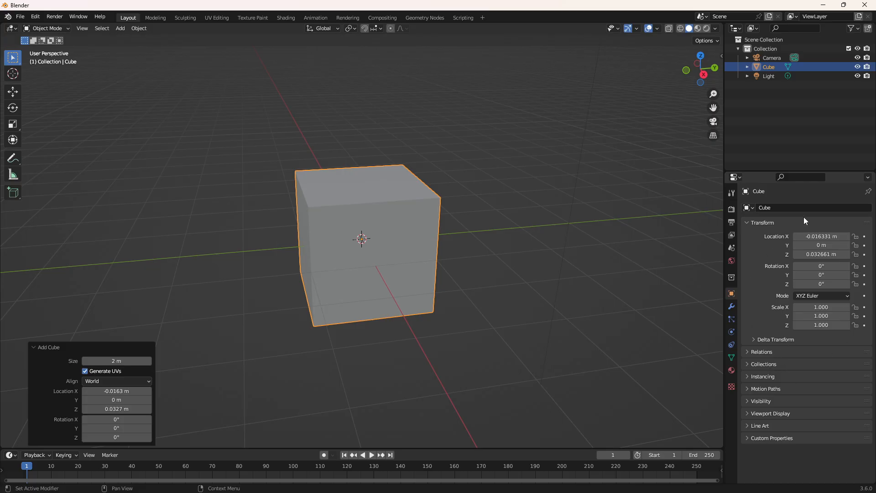
left_click(731, 310)
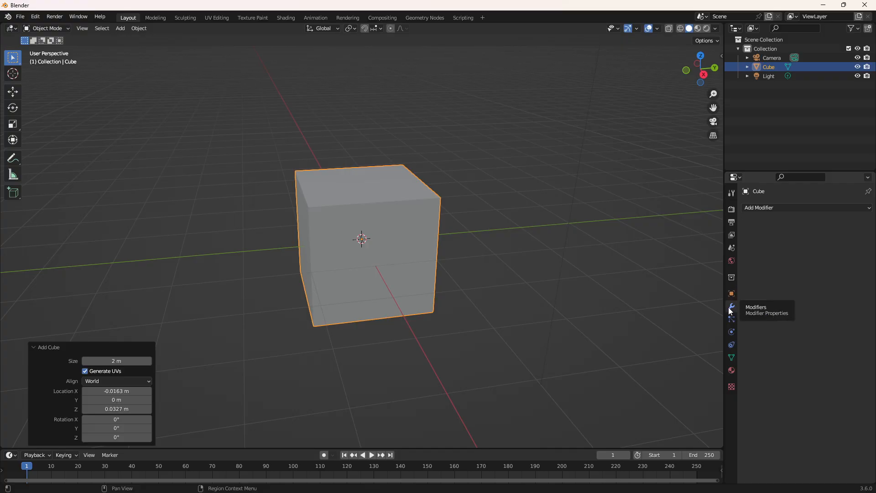
left_click(803, 208)
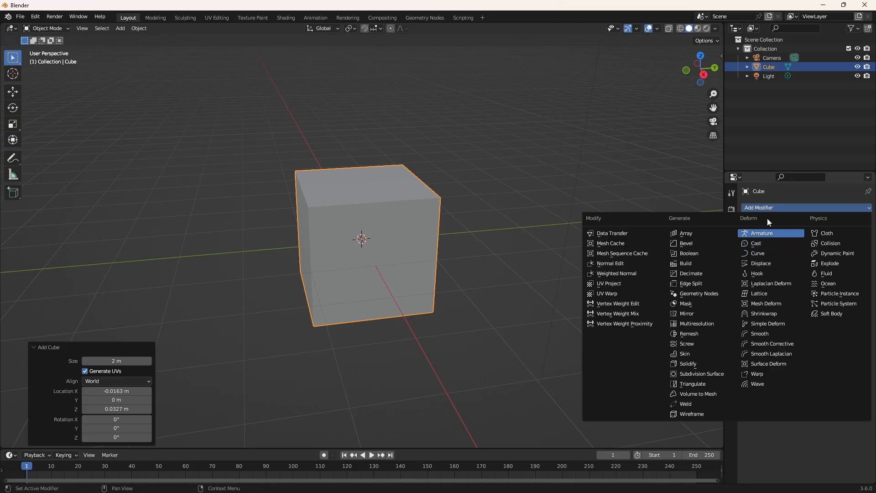
left_click(765, 324)
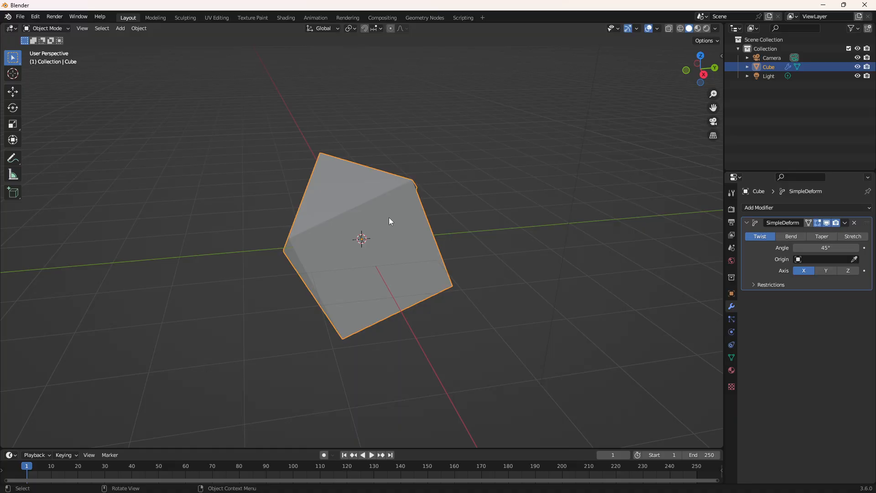
left_click_drag(801, 249, 820, 250)
left_click(791, 236)
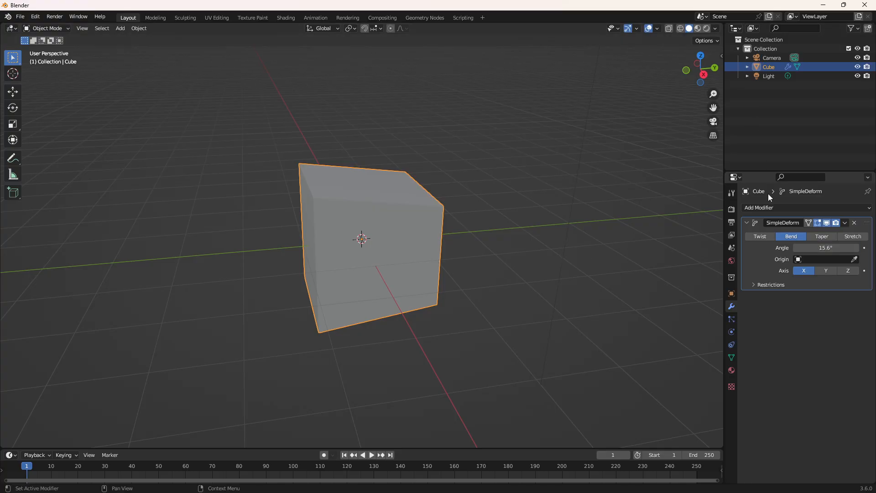
left_click(856, 223)
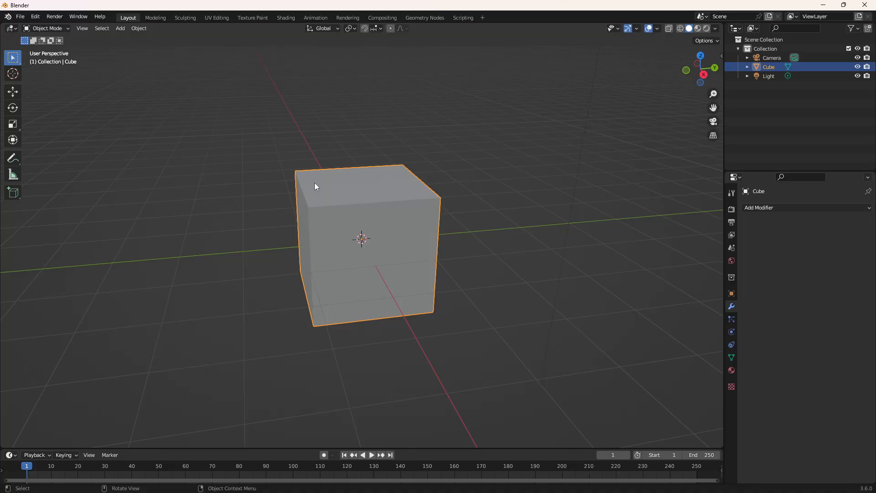
- In Edit Mode, add a set of 10 vertical loop cuts across the cube's front and top faces
left_click(59, 27)
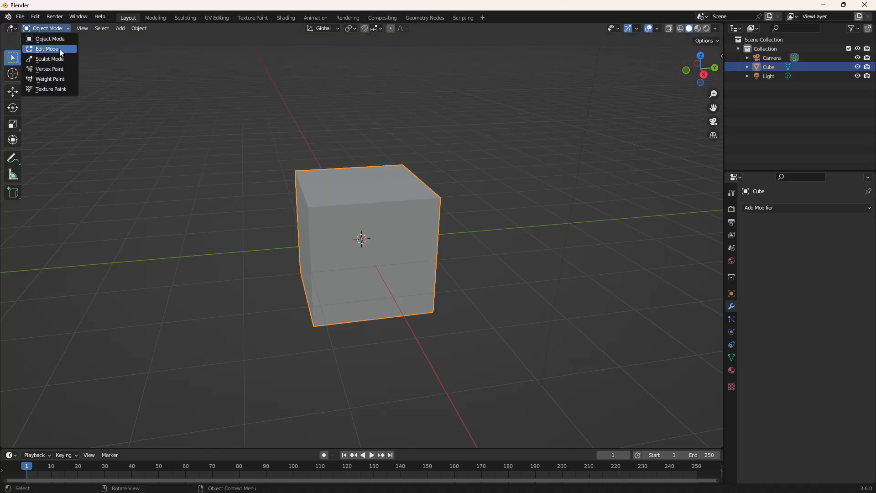
left_click(61, 50)
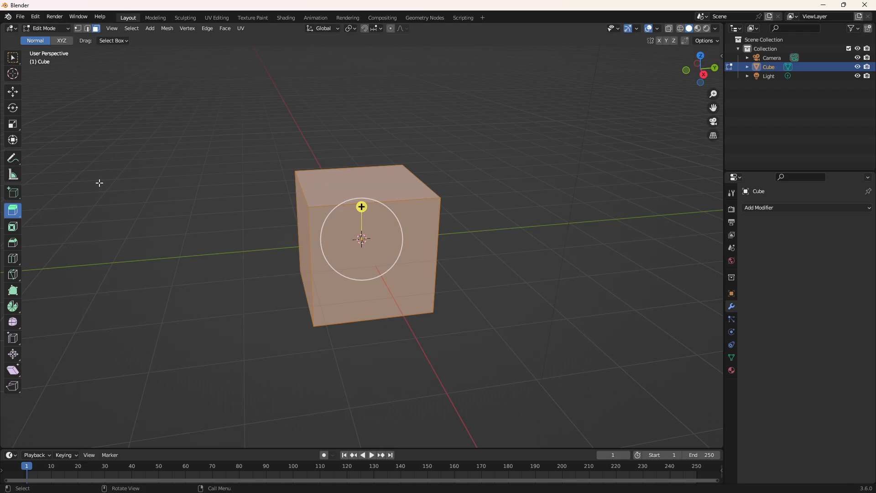
left_click(13, 259)
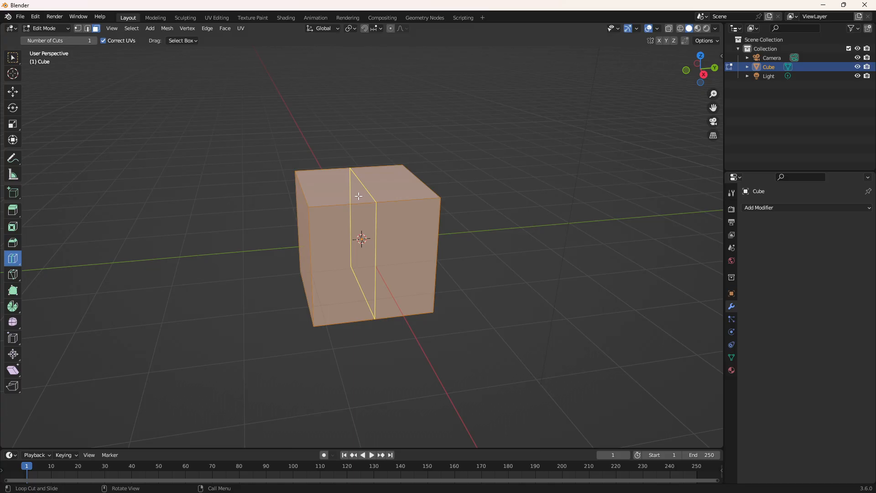
left_click(363, 211)
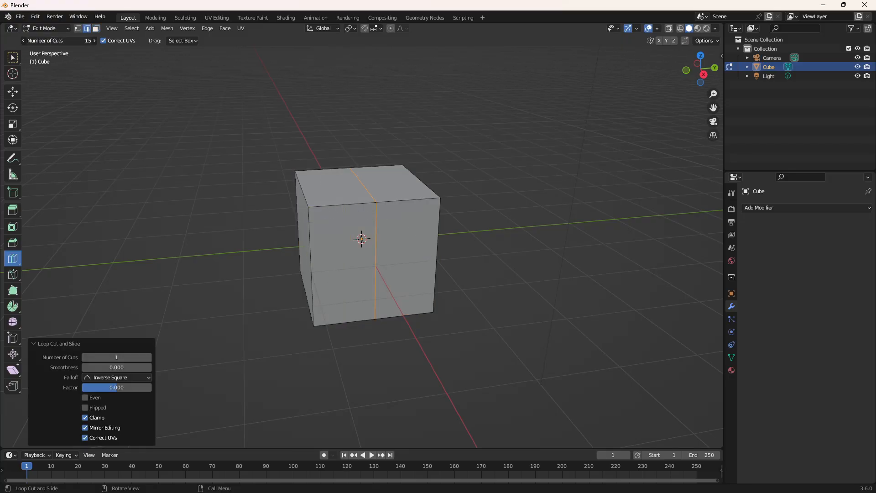
left_click(116, 357)
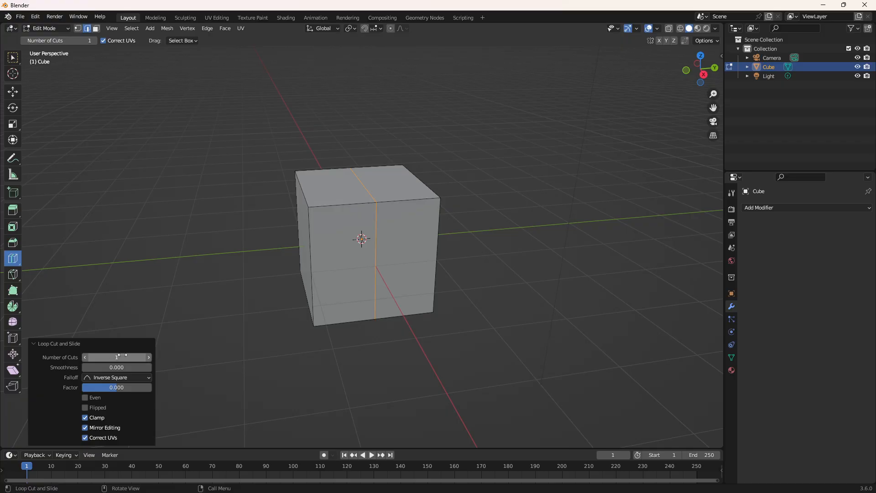
type("13")
key("Return")
mouse_move(128, 357)
left_mouse_down()
mouse_move(117, 357)
mouse_move(125, 358)
left_mouse_up()
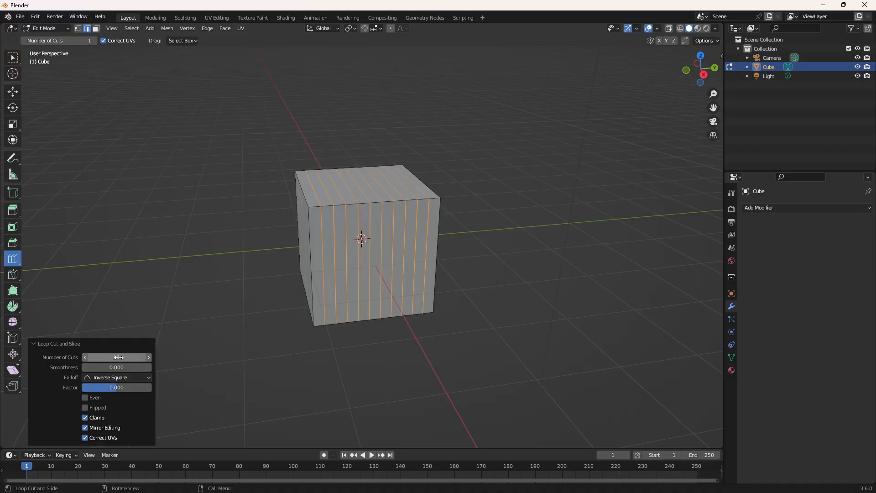
left_click(35, 344)
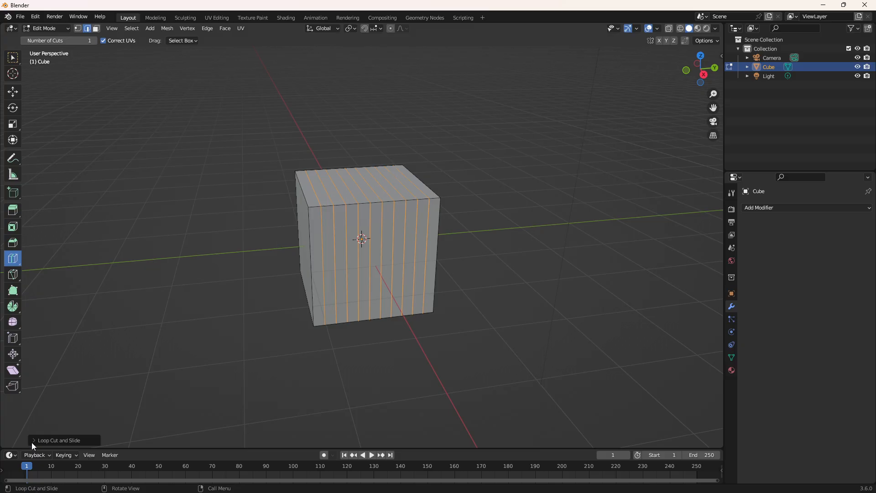
- Set the Loop Cut tool to 10 cuts and divide the cube horizontally and along its depth
left_click(34, 440)
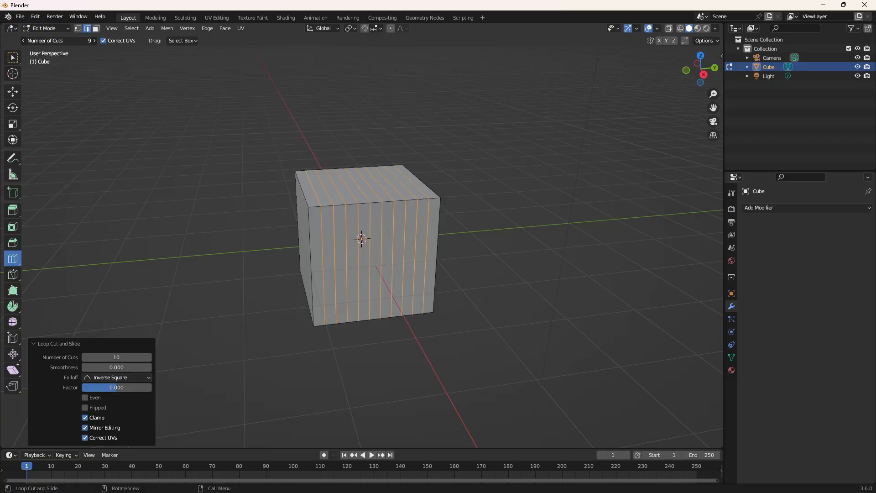
left_click_drag(354, 251, 368, 257)
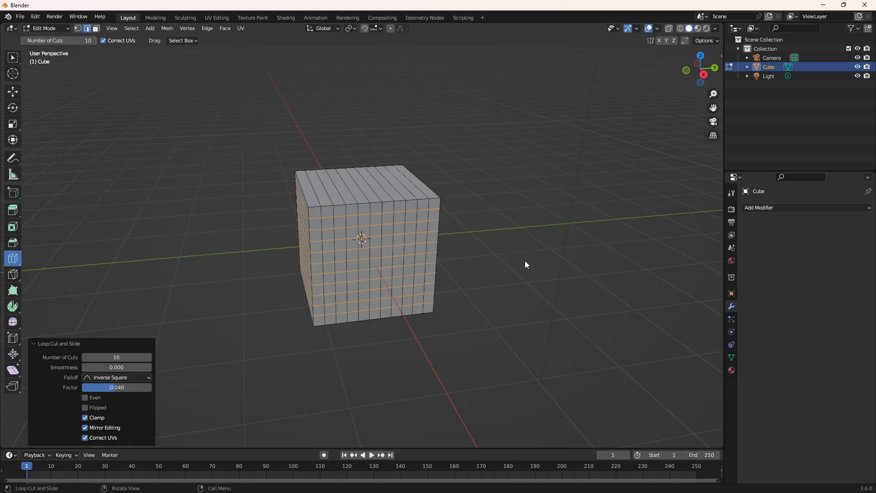
left_click(379, 181)
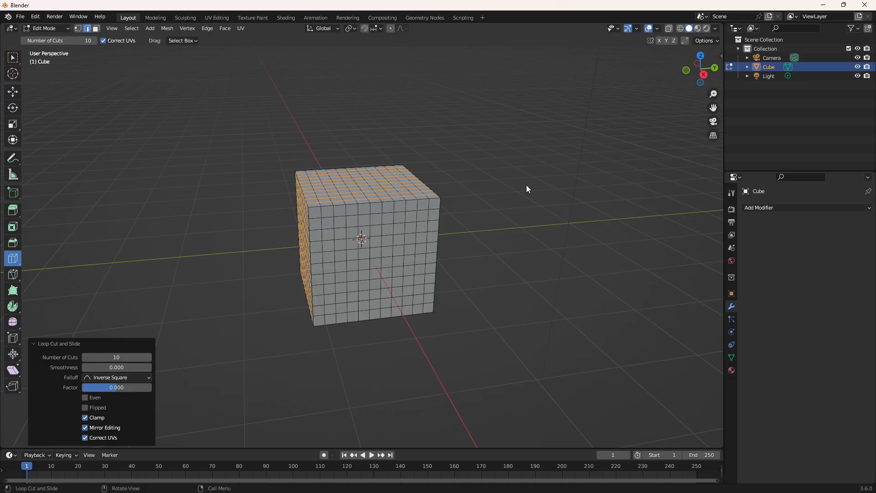
- Add a Simple Deform modifier to the subdivided cube, deselect the mesh and set the Twist angle to about 33°
left_click(770, 209)
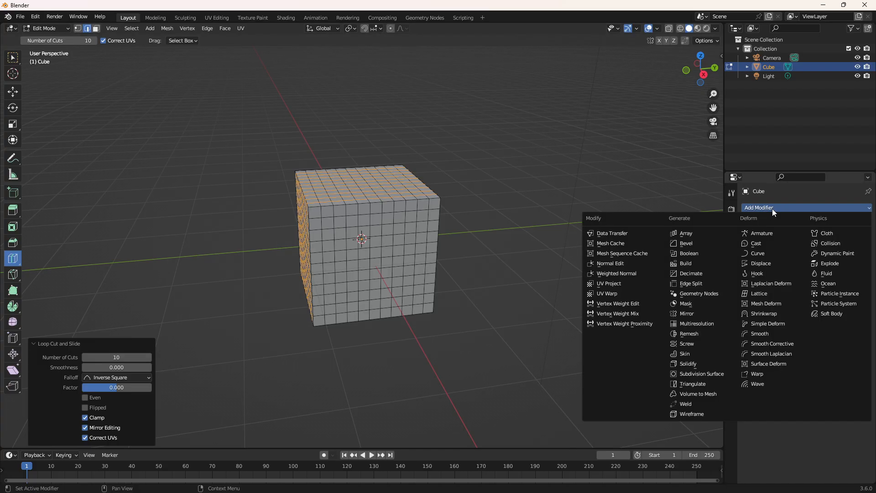
left_click(770, 322)
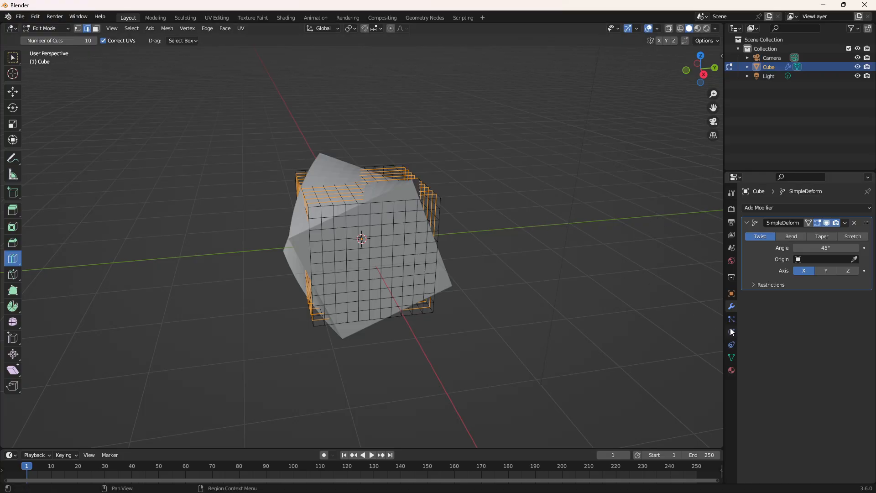
middle_click_drag(600, 139, 648, 141)
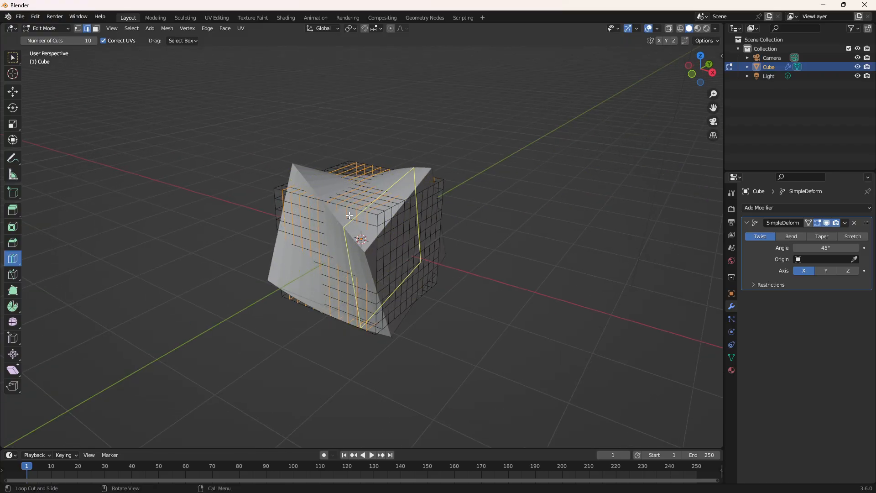
left_click(12, 92)
left_click(147, 186)
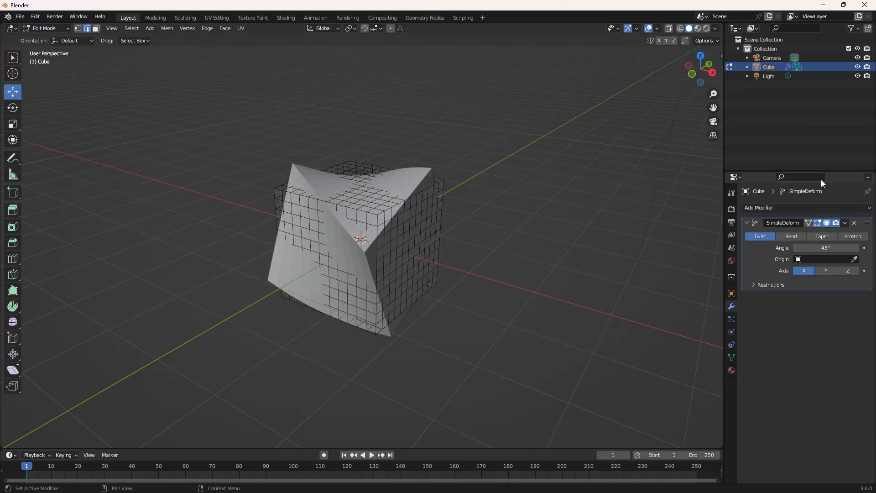
mouse_move(798, 248)
left_mouse_down()
mouse_move(835, 248)
mouse_move(666, 248)
mouse_move(808, 244)
left_mouse_up()
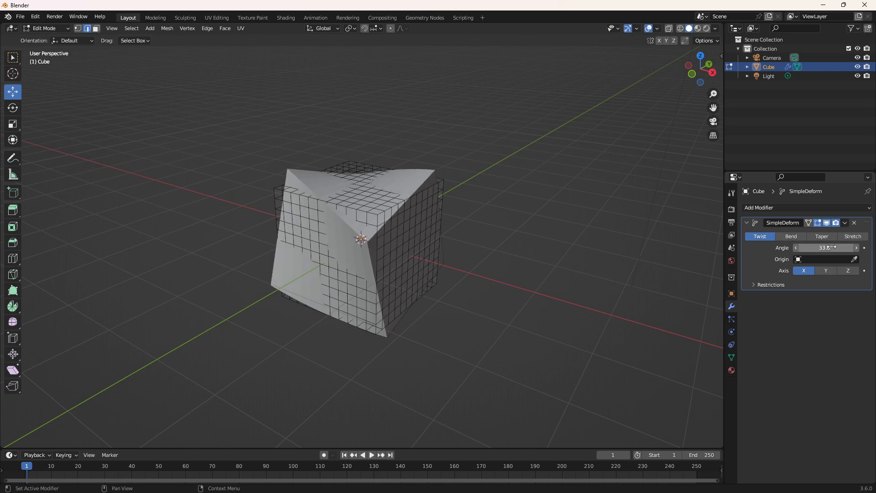
- Switch the Simple Deform modifier to Bend and set its angle to 91.7°
left_click(791, 236)
mouse_move(815, 248)
left_mouse_down()
mouse_move(863, 248)
mouse_move(807, 248)
left_mouse_up()
middle_click_drag(575, 136, 502, 119)
left_click_drag(826, 247, 874, 248)
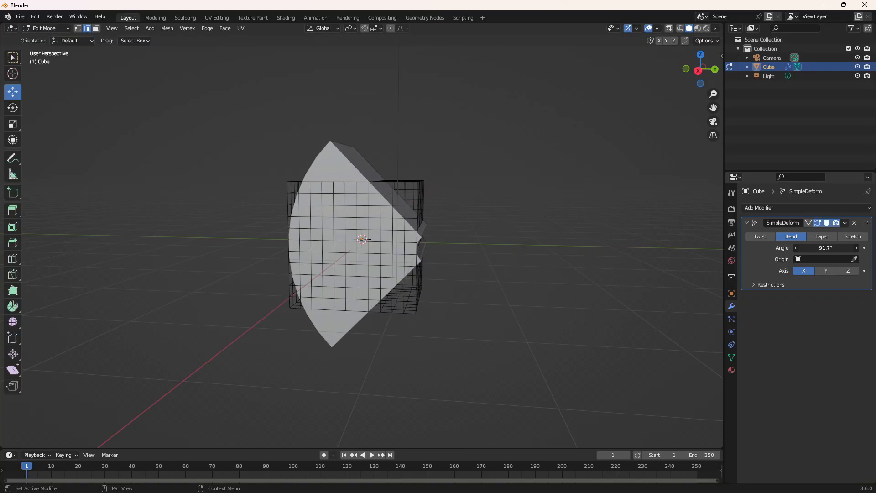
- Switch the Simple Deform modifier to Taper and try factors of -0.200 and 0.230
left_click(821, 236)
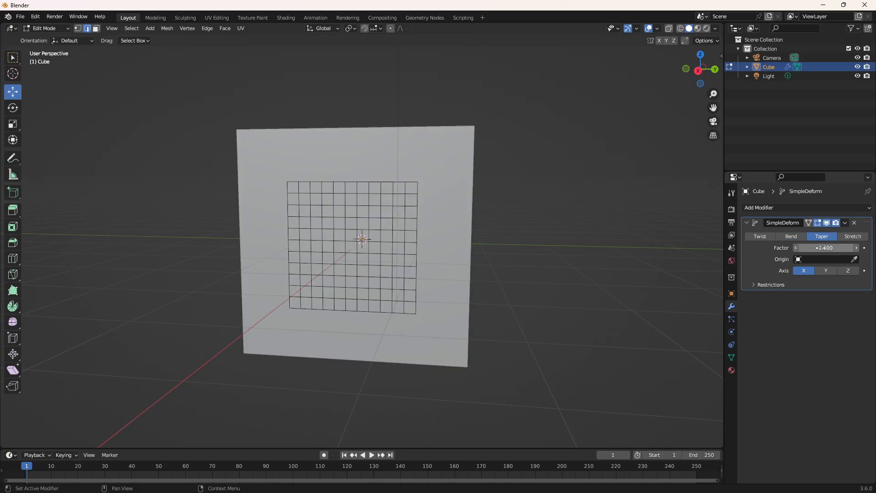
mouse_move(820, 248)
left_mouse_down()
mouse_move(835, 248)
mouse_move(812, 247)
mouse_move(825, 257)
left_mouse_up()
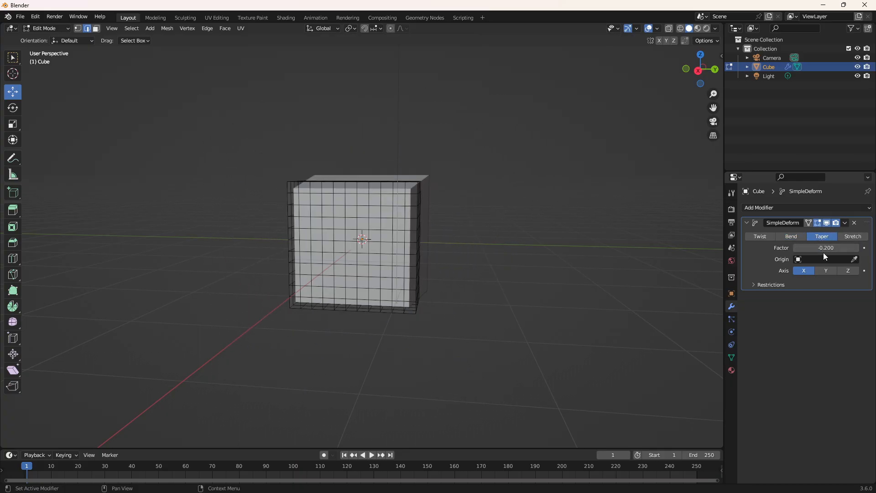
middle_click_drag(483, 104, 639, 114)
mouse_move(826, 248)
left_mouse_down()
mouse_move(848, 248)
mouse_move(805, 248)
mouse_move(828, 248)
left_mouse_up()
- Switch the Simple Deform modifier to Stretch along the Y axis with a factor of 1.22
left_click(850, 236)
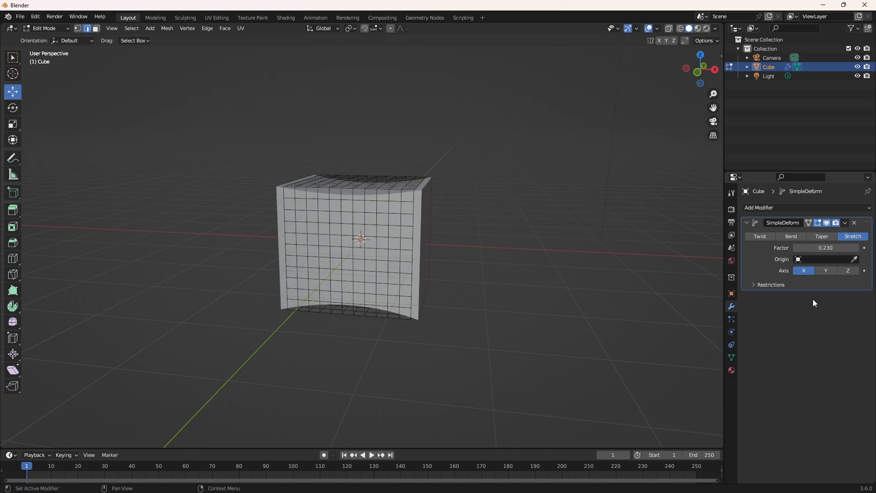
left_click(826, 270)
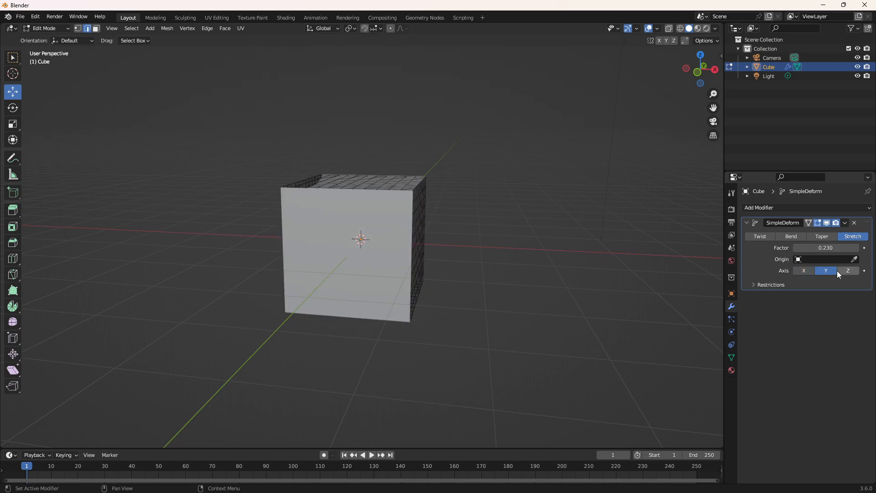
left_click(826, 248)
type("1.22")
key("Return")
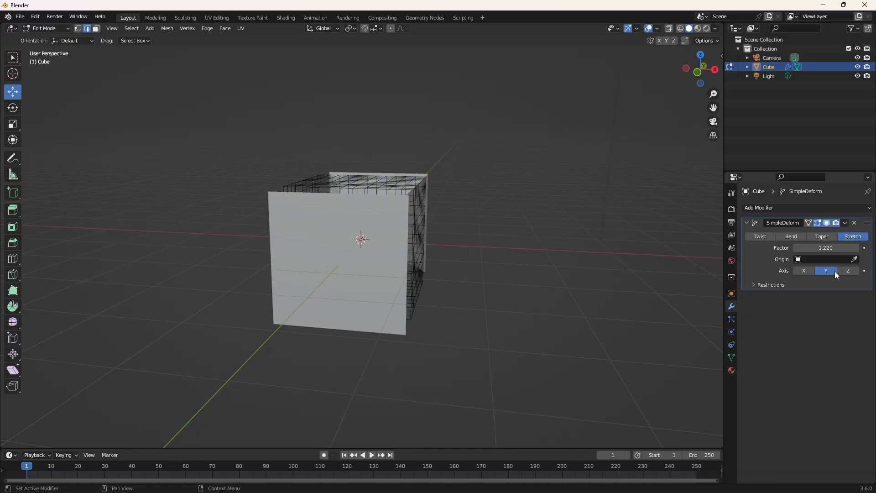
- Change the Stretch axis to Z and set the factor to 1.090
left_click(846, 271)
mouse_move(821, 248)
left_mouse_down()
mouse_move(837, 248)
mouse_move(803, 247)
mouse_move(838, 248)
left_mouse_up()
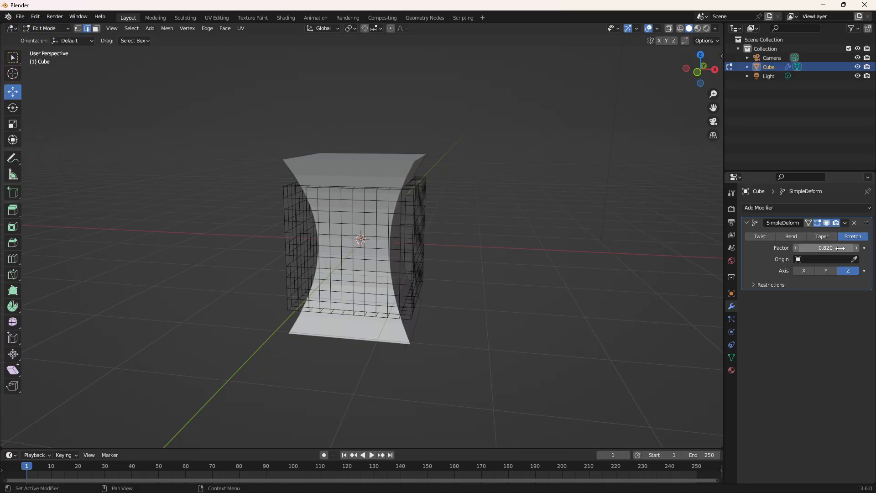
left_click_drag(825, 248, 844, 248)
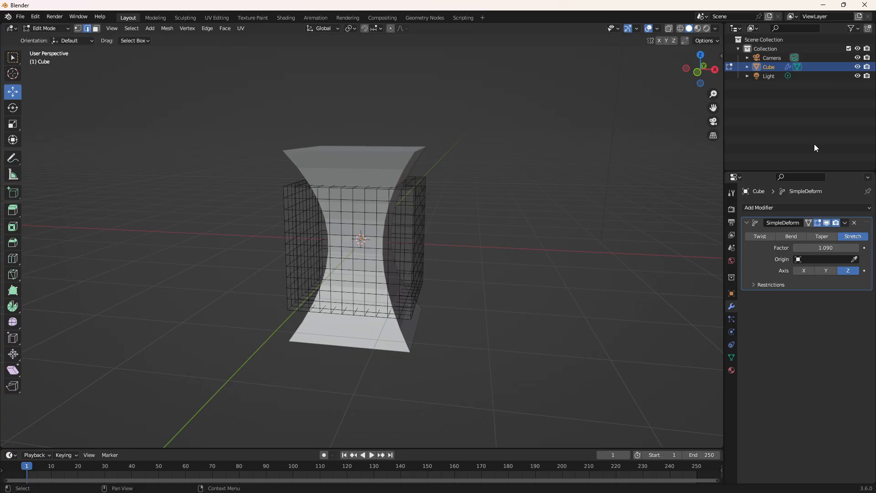
- Remove the Simple Deform modifier from the cube and return to Object Mode with the mesh deselected
left_click(854, 223)
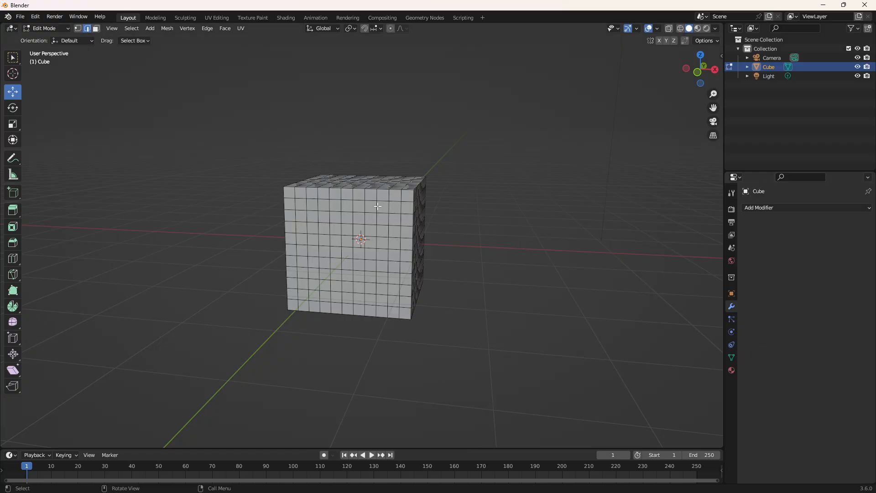
left_click(377, 207)
key("alt+a")
left_click(50, 32)
left_click(45, 38)
- Add a new Simple Deform modifier to the cube and set it to Bend
left_click(774, 207)
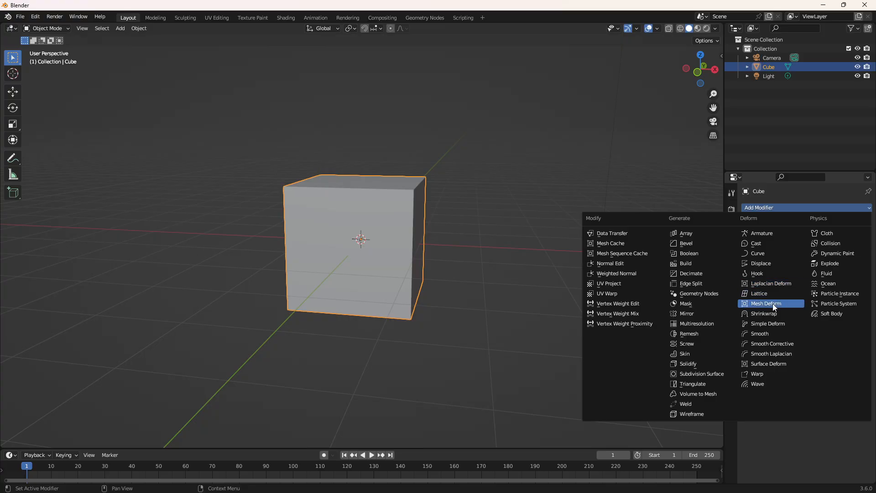
left_click(775, 324)
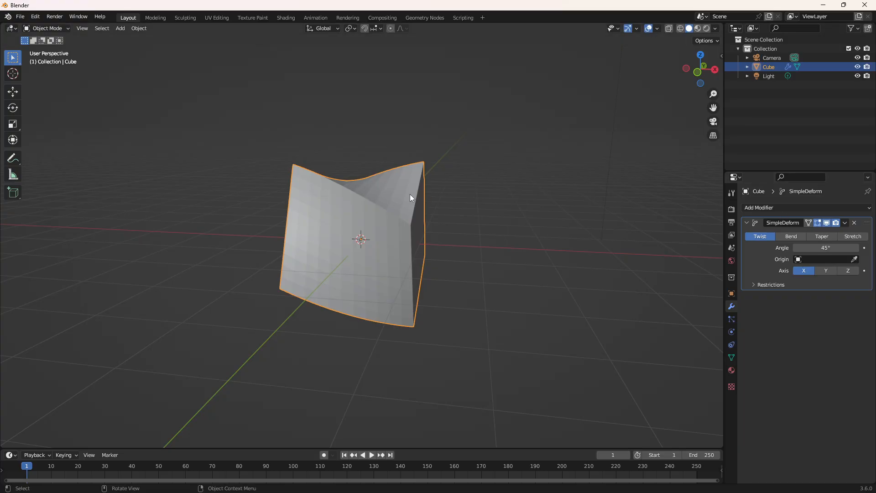
left_click(793, 237)
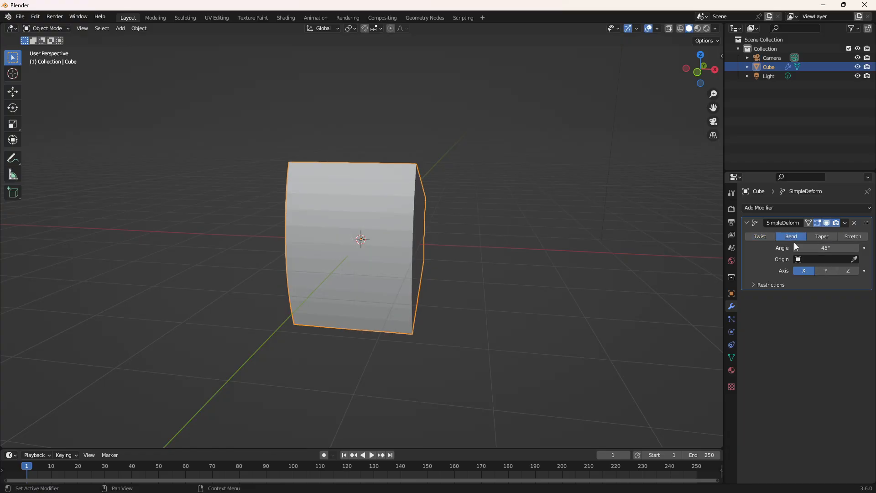
- Switch the Simple Deform modifier to Stretch along the Z axis with a factor of 1.536
mouse_move(842, 248)
left_mouse_down()
mouse_move(802, 248)
mouse_move(838, 249)
left_mouse_up()
left_click(846, 236)
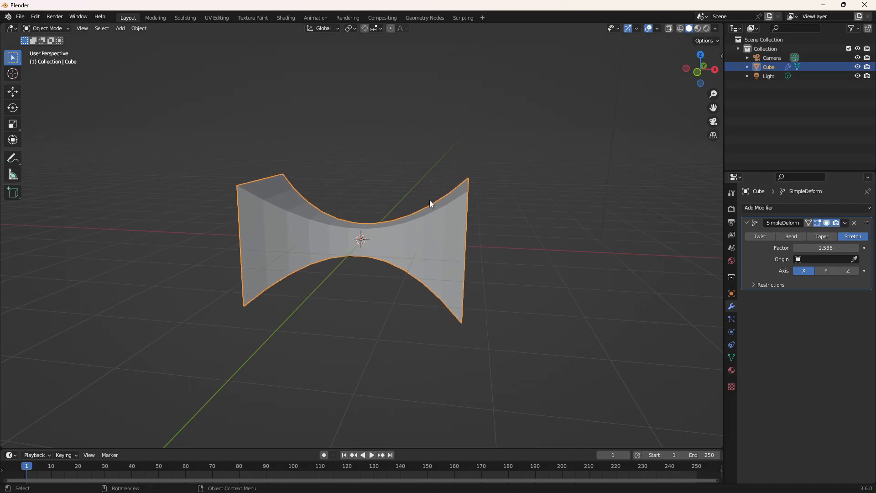
left_click(833, 269)
left_click(847, 271)
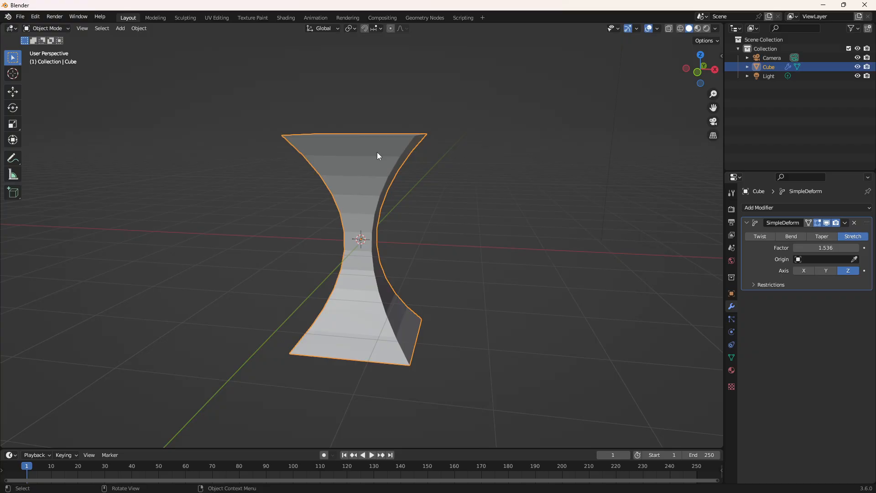
- Enter Edit Mode with face selection and pick several individual faces on the front of the cube's undeformed cage
left_click(65, 26)
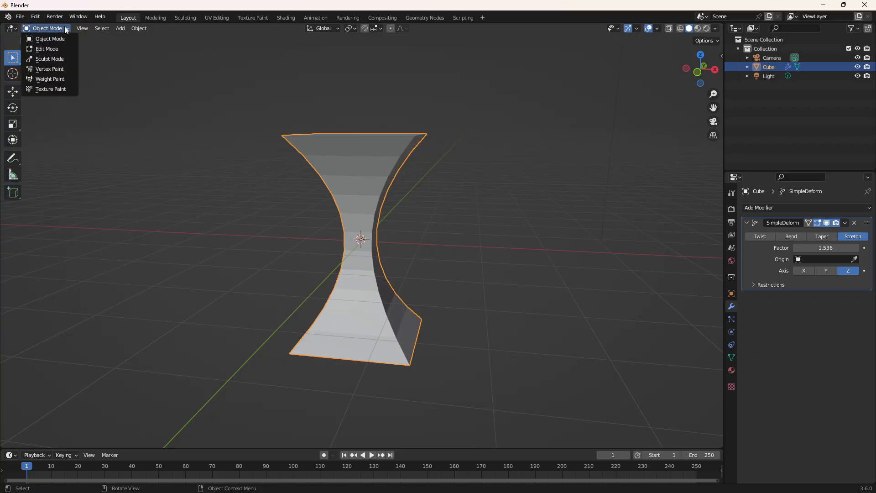
left_click(57, 47)
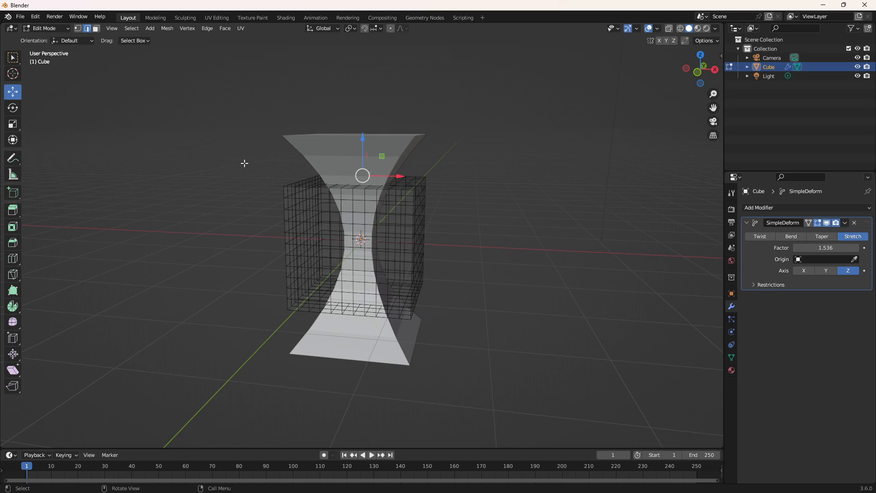
left_click(96, 28)
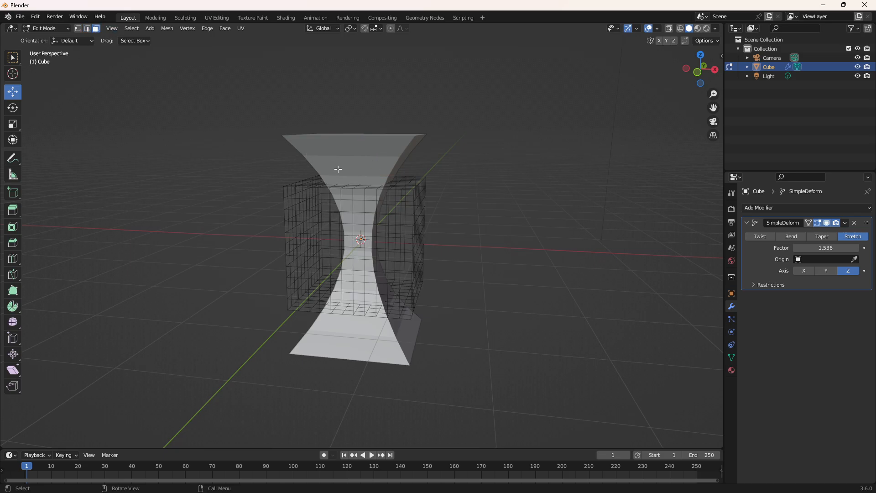
left_click(321, 212)
left_click(339, 197)
left_click(327, 223)
left_click(362, 254)
left_click(397, 221)
left_click(314, 207)
left_click(329, 263)
left_click(377, 279)
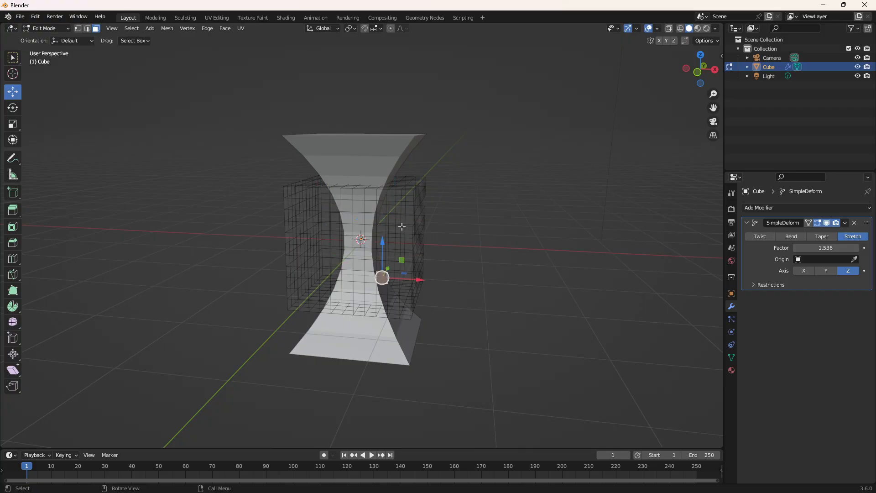
- Try moving a front face of the cage along the X axis and undo the move
left_click(405, 230)
left_click_drag(435, 236, 500, 237)
key("ctrl+z")
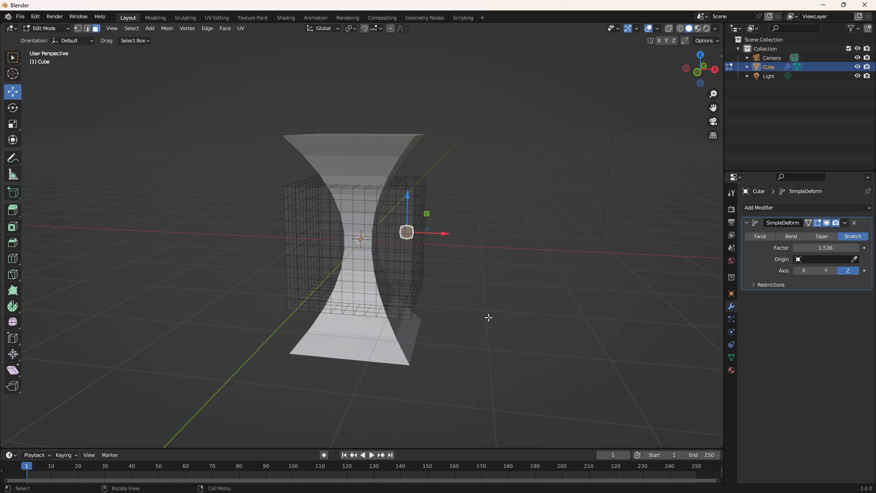
- Deselect the cube's mesh and return to Object Mode
left_click(845, 223)
left_click(513, 249)
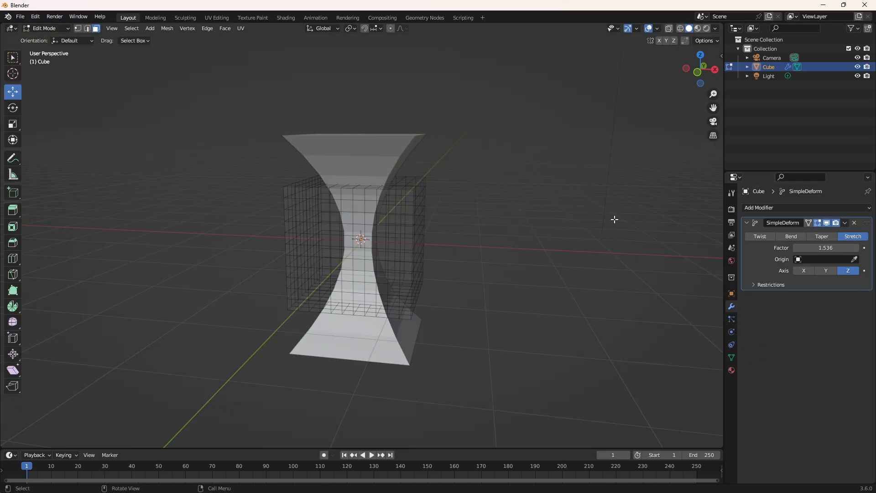
left_click(54, 29)
left_click(65, 42)
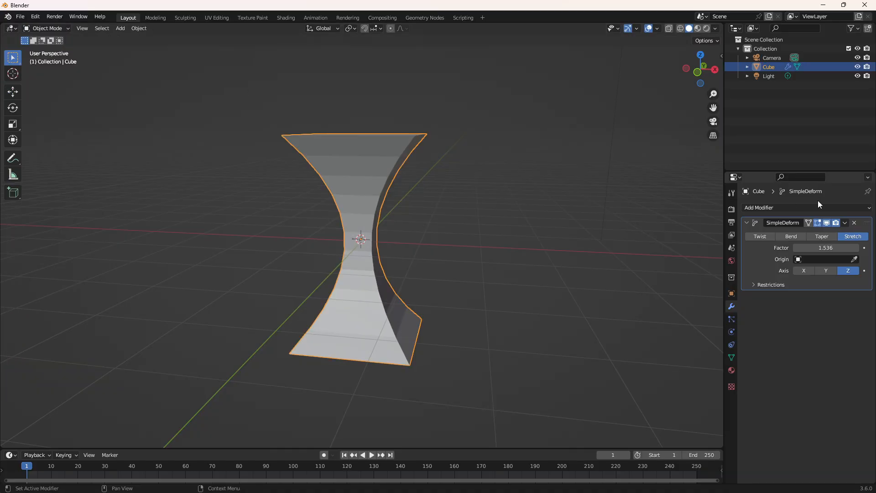
- Apply the Simple Deform modifier and select a face near the top of the stretched mesh in Edit Mode
left_click(844, 222)
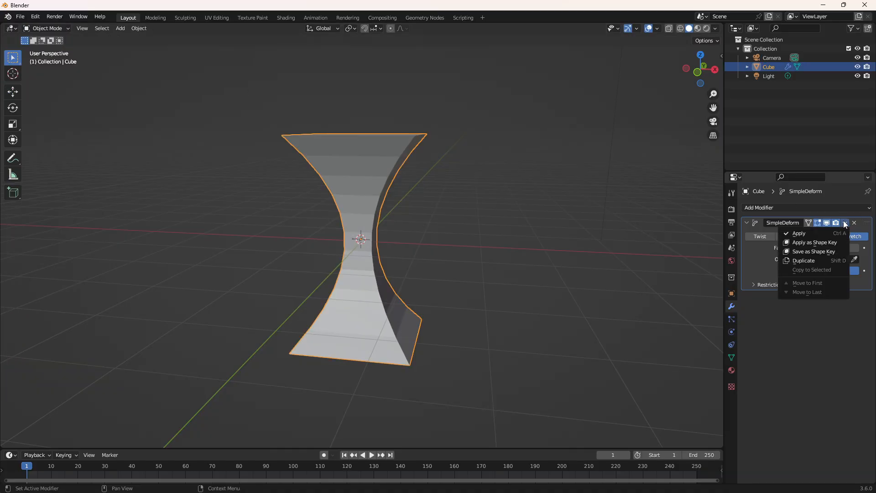
left_click(796, 233)
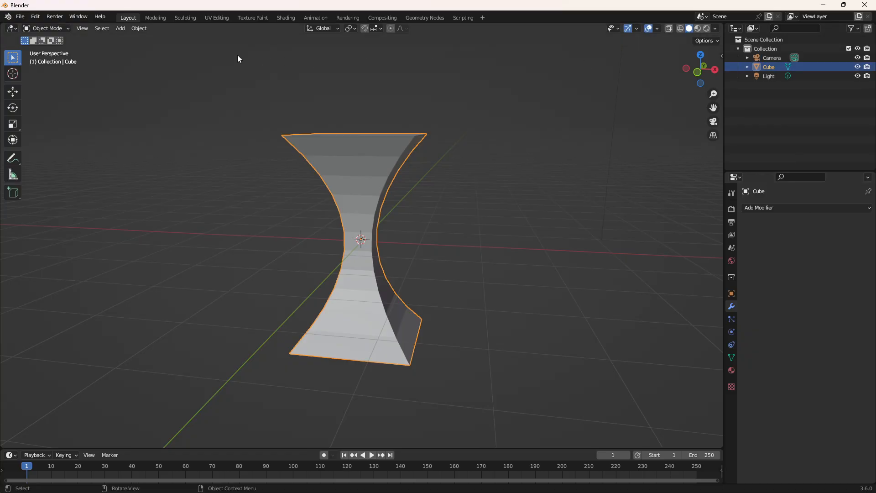
left_click(53, 30)
left_click(59, 48)
left_click(351, 165)
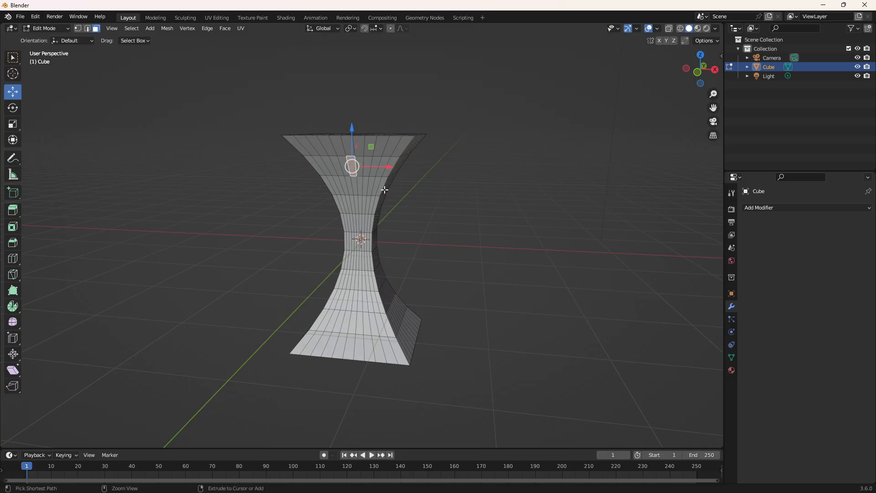
- Undo the face selection, the switch to Edit Mode and the application of the modifier
key("ctrl+z")
key("ctrl+z")
key("ctrl+z")
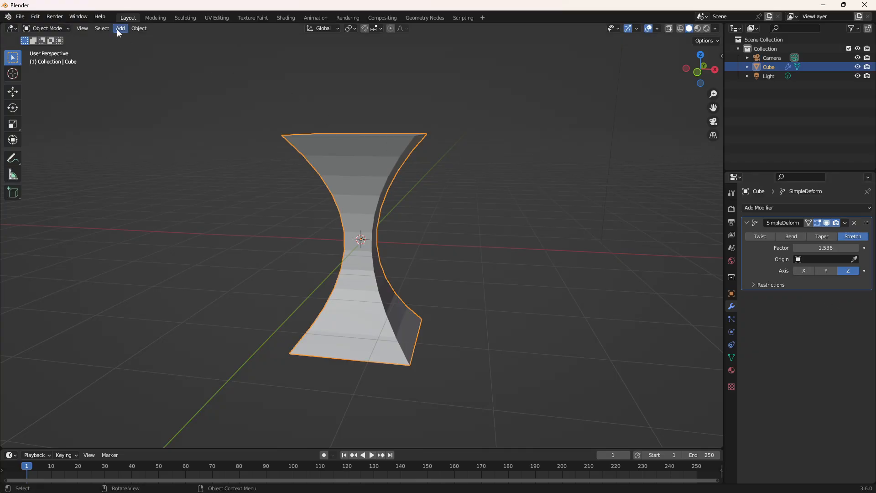
- Convert the stretched cube to a mesh and undo the conversion
left_click(135, 29)
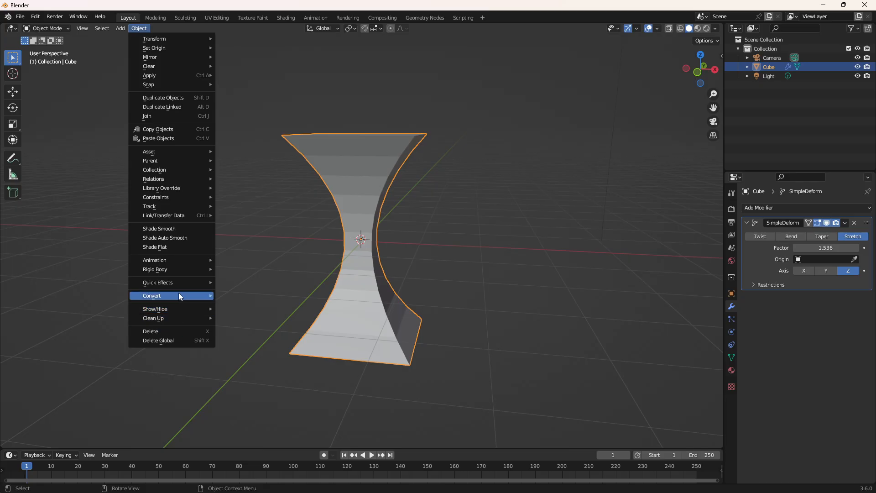
mouse_move(179, 295)
left_click(229, 303)
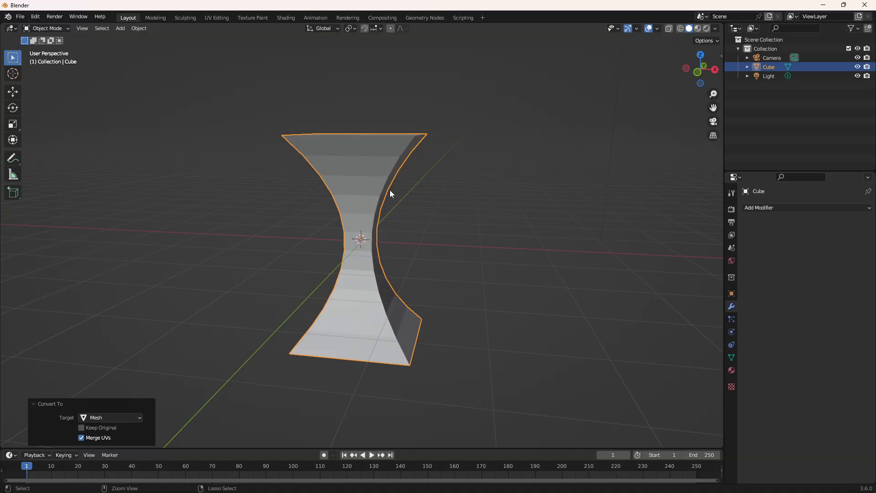
key("ctrl+z")
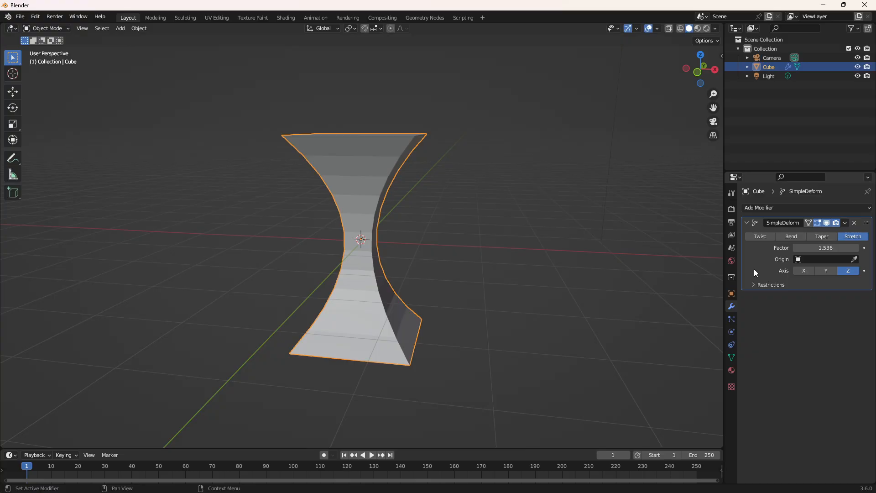
- Apply the Simple Deform modifier to the cube and switch to Edit Mode
key("ctrl+a")
left_click(776, 206)
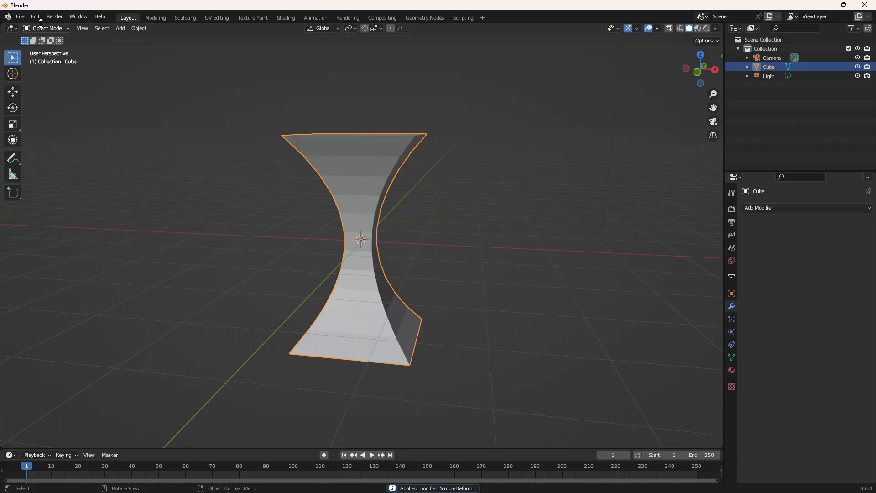
left_click(42, 28)
left_click(53, 50)
- Expand the cube's entry in the outliner and undo back to Object Mode with the modifier unapplied
left_click(776, 209)
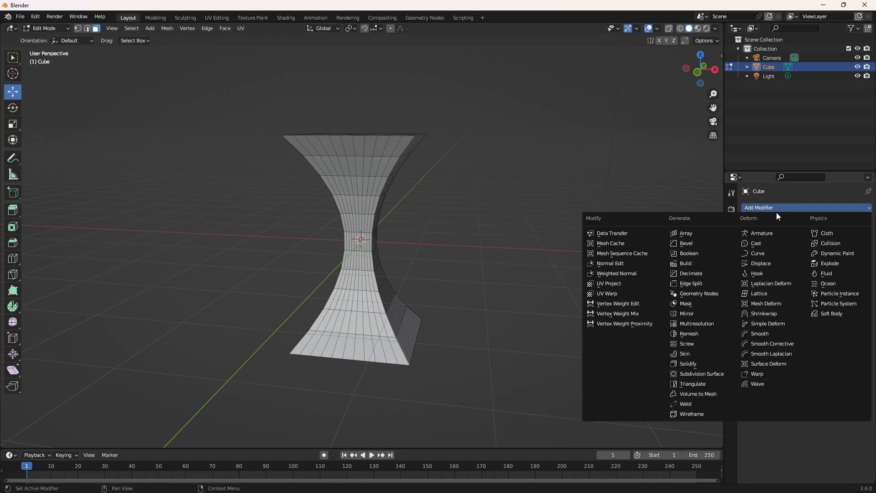
left_click(747, 66)
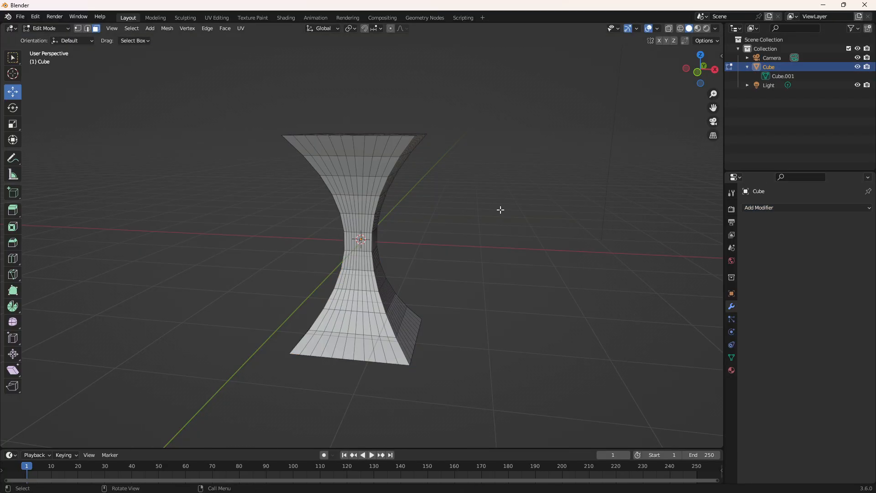
key("Tab")
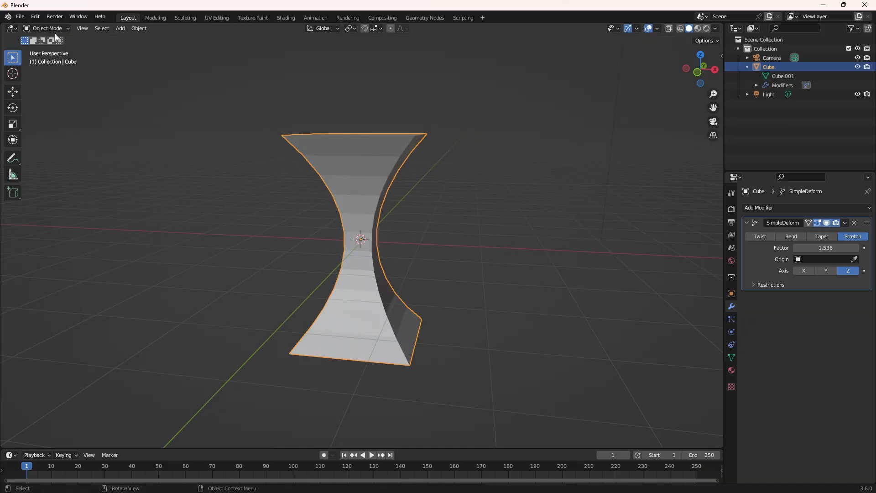
- Apply the Stretch deformation to the cube and select a face near its top edge in Edit Mode
left_click(56, 29)
left_click(59, 37)
key("ctrl+a")
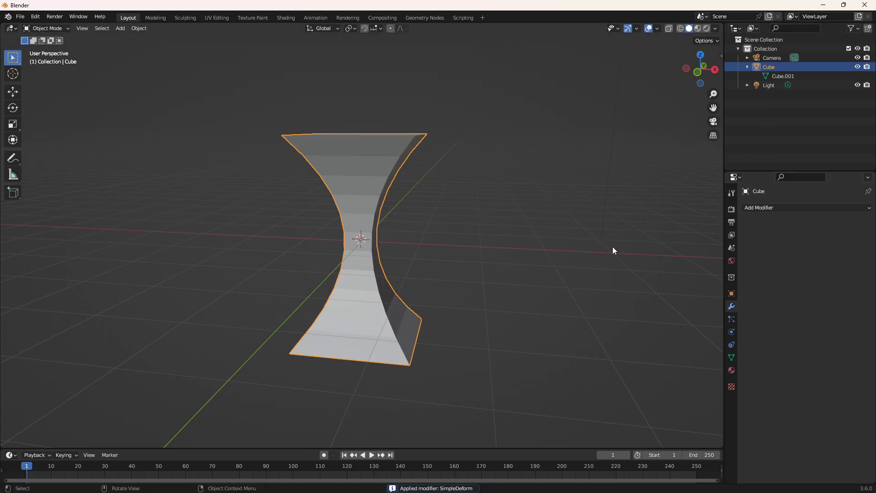
left_click(46, 28)
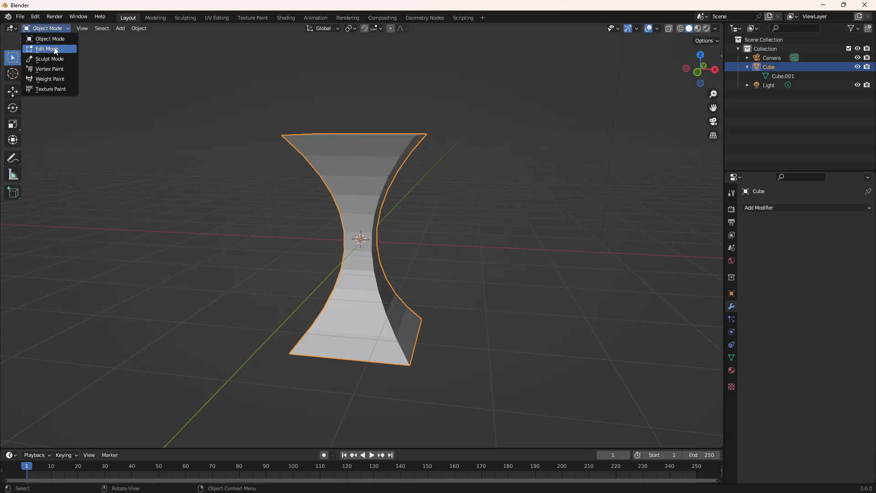
left_click(38, 49)
left_click(333, 146)
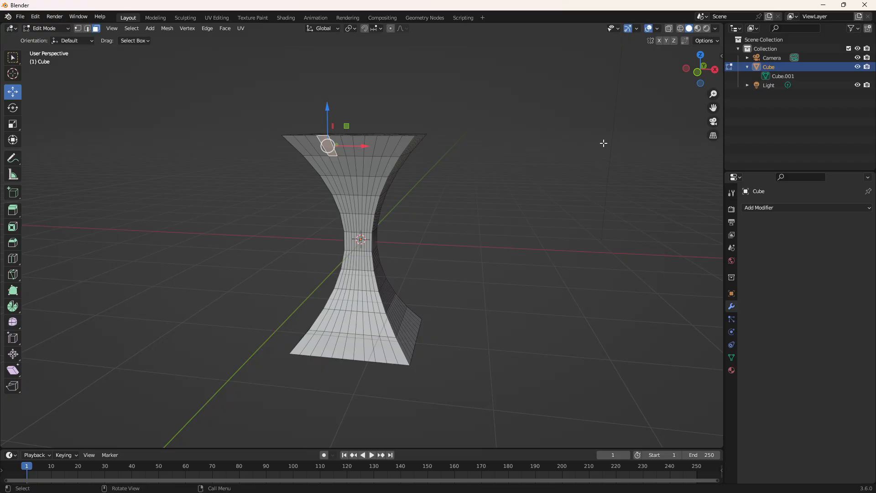
- Add a new Simple Deform modifier to the stretched mesh and set its Twist angle to 59.2°
left_click(774, 208)
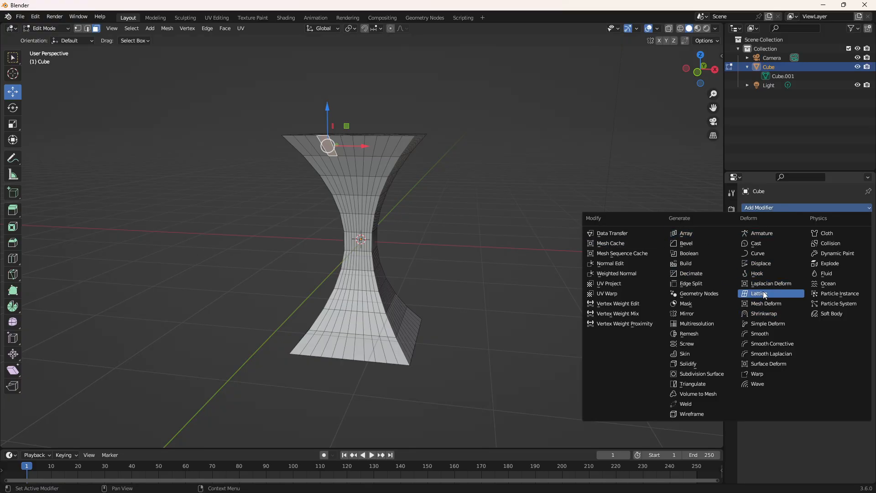
left_click(770, 323)
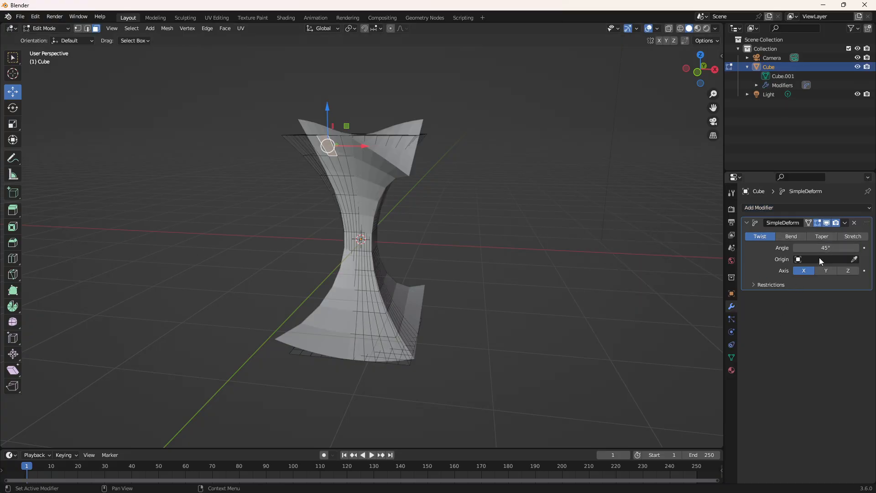
left_click_drag(822, 248, 854, 248)
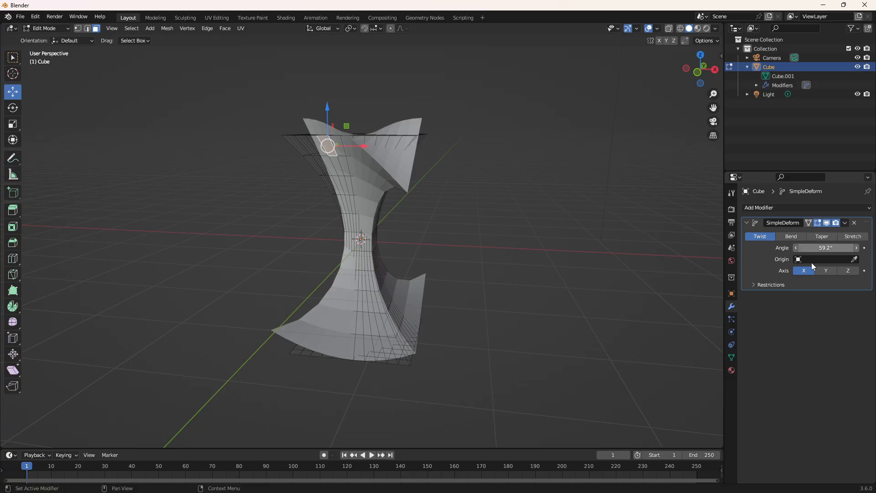
- Set the Twist axis to Z and its angle to 135°
left_click(826, 270)
left_click(848, 270)
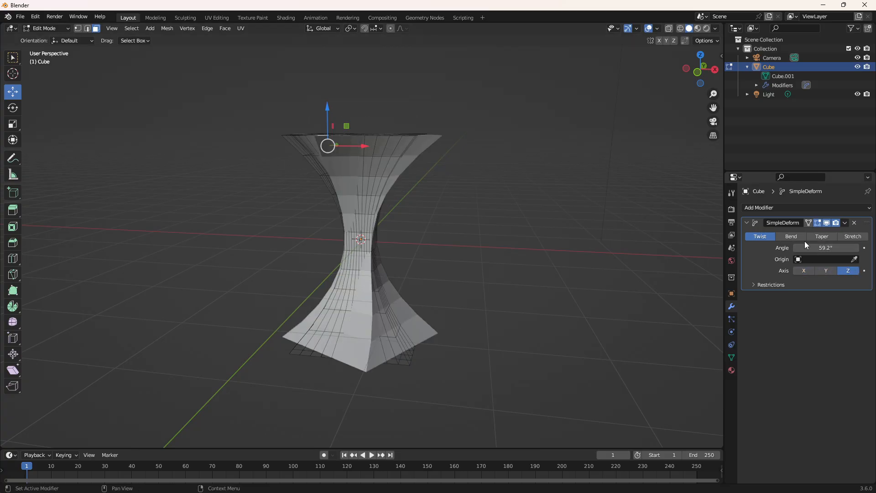
left_click_drag(805, 247, 849, 248)
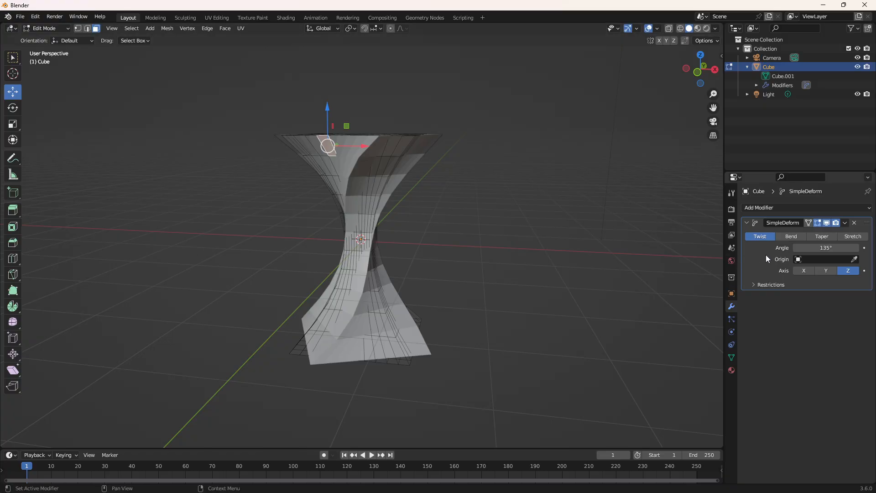
- Return the twisted mesh to Object Mode and apply its Simple Deform modifier
left_click(845, 222)
left_click(45, 29)
left_click(39, 32)
left_click(844, 223)
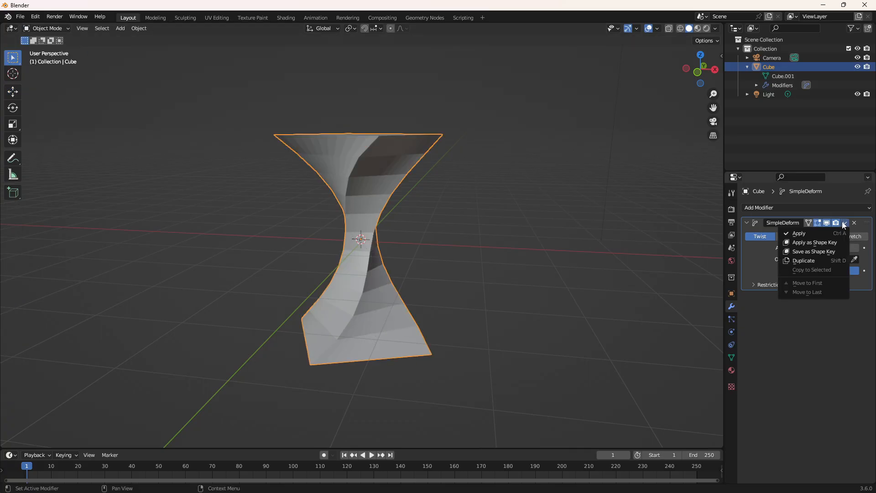
left_click(827, 232)
- Shade the twisted object smooth and deselect it
left_click(519, 201)
right_click(344, 157)
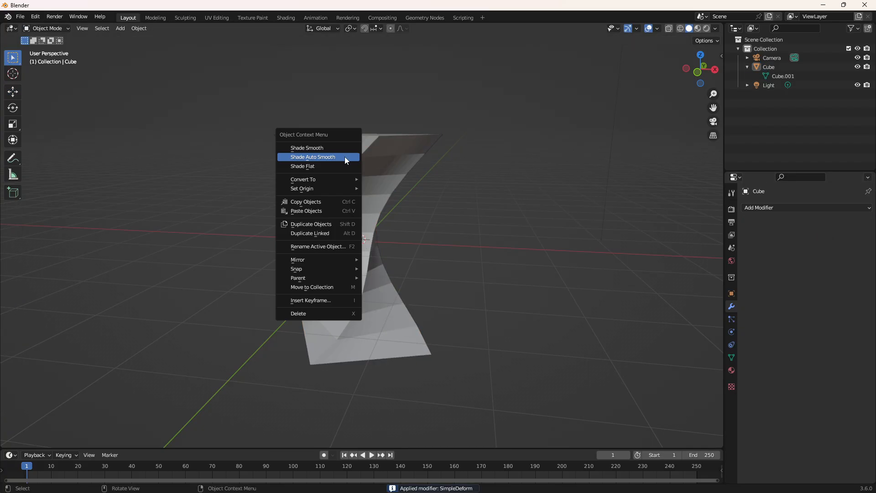
left_click(327, 149)
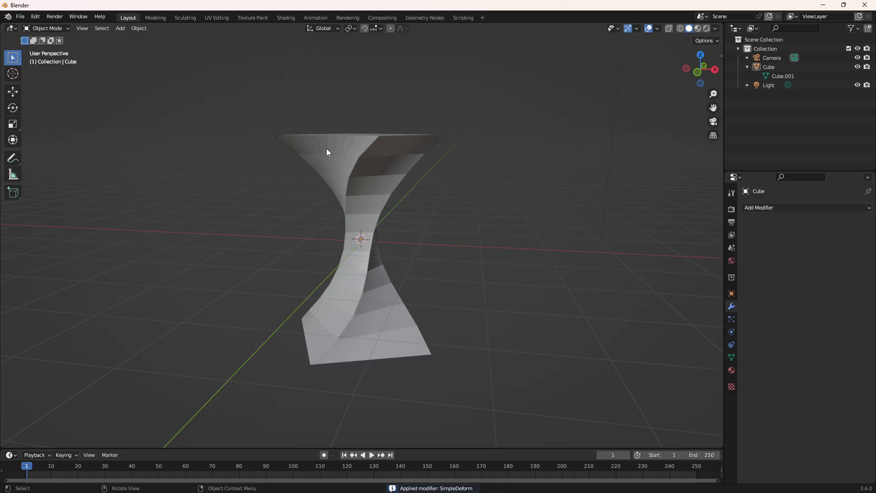
left_click(367, 166)
right_click(368, 165)
left_click(362, 162)
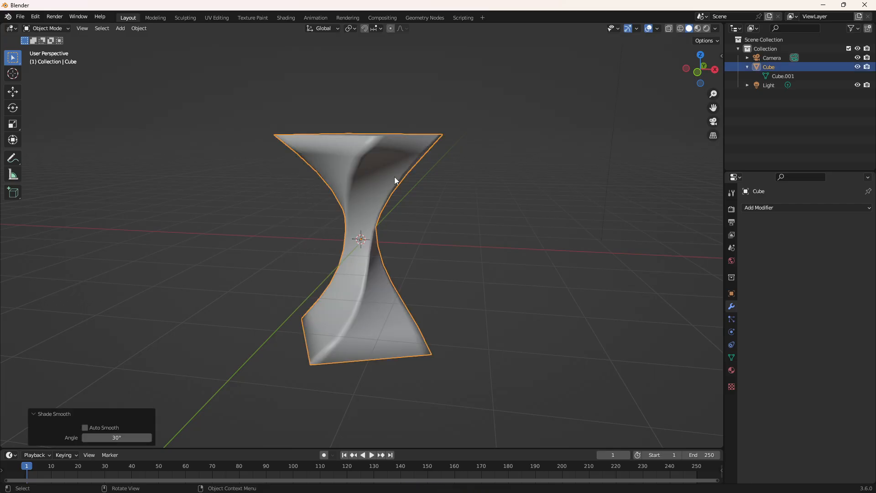
left_click(446, 224)
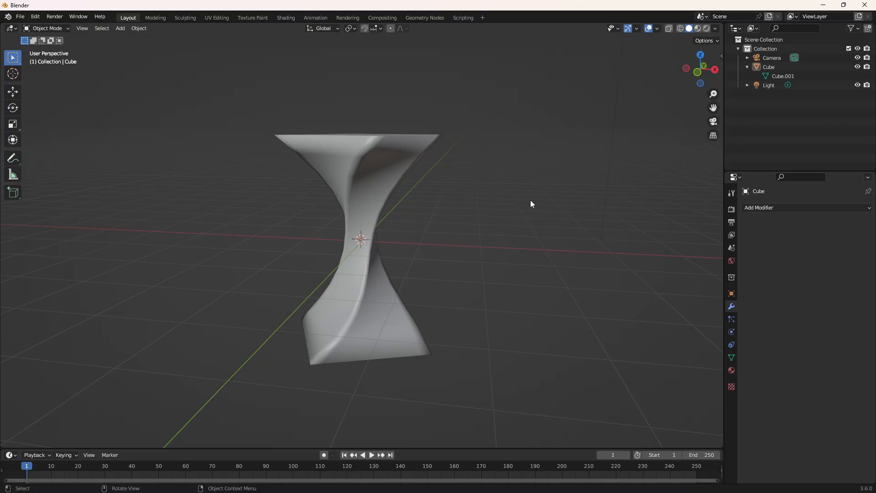